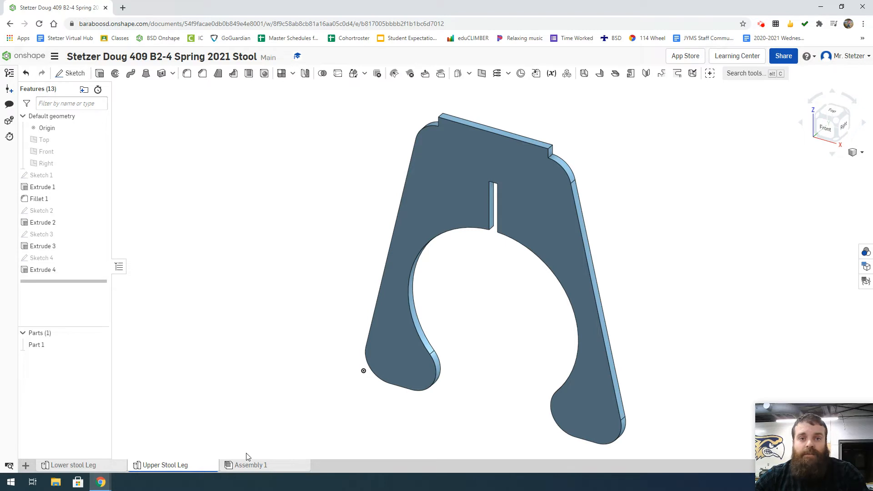
Open Assembly 1 and insert the Lower stool Leg at the assembly's origin.
mouse_move(249, 469)
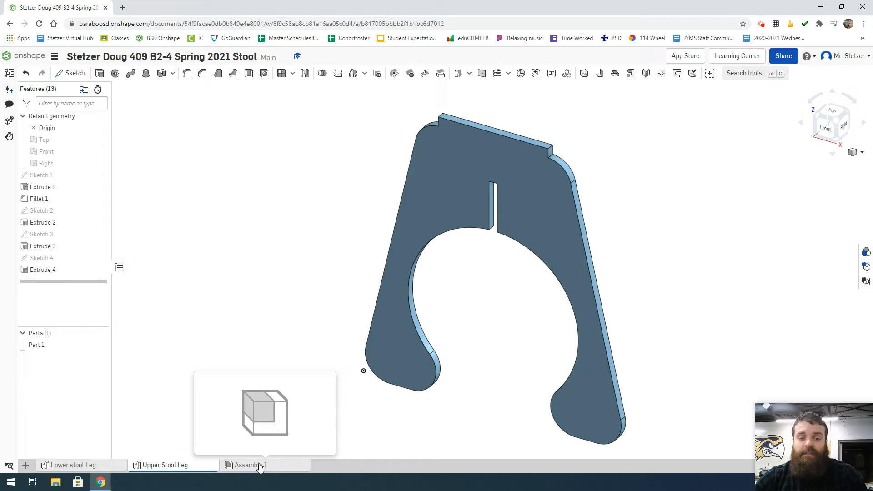
click(259, 466)
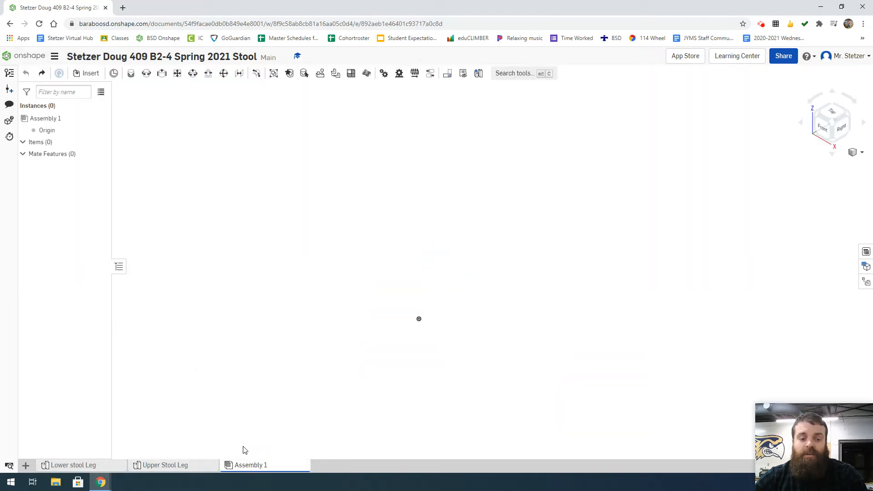
mouse_move(248, 467)
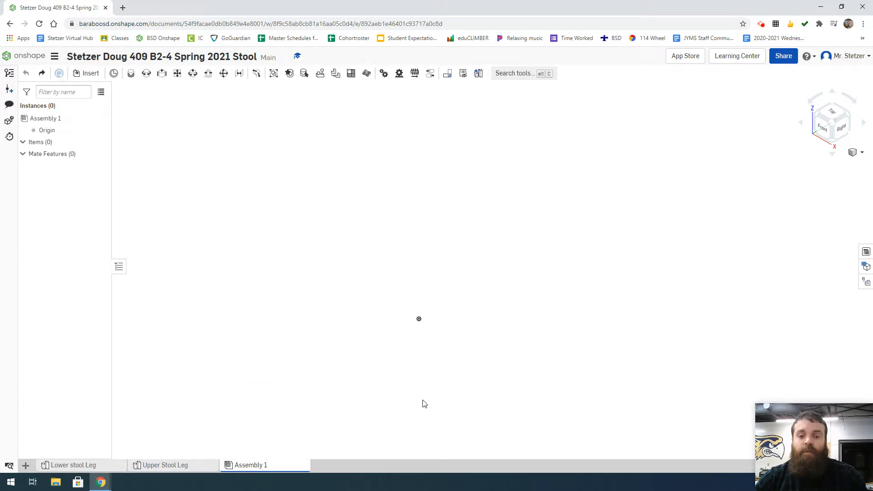
click(832, 122)
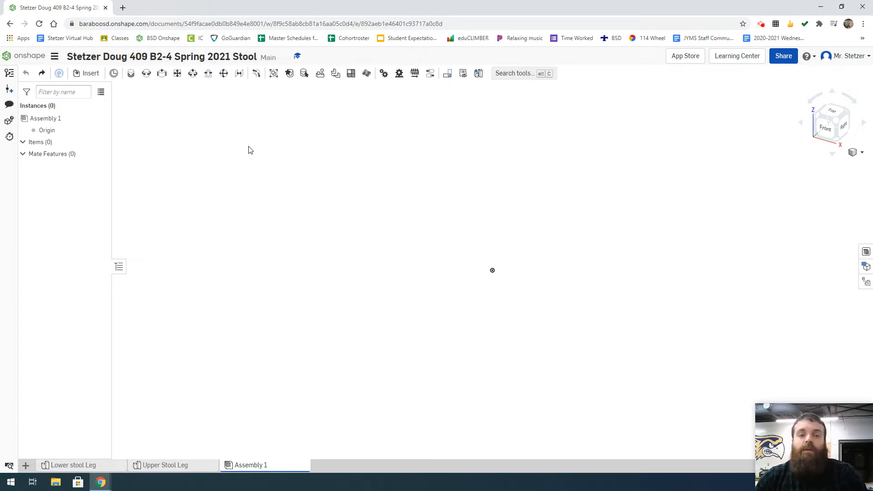
click(89, 74)
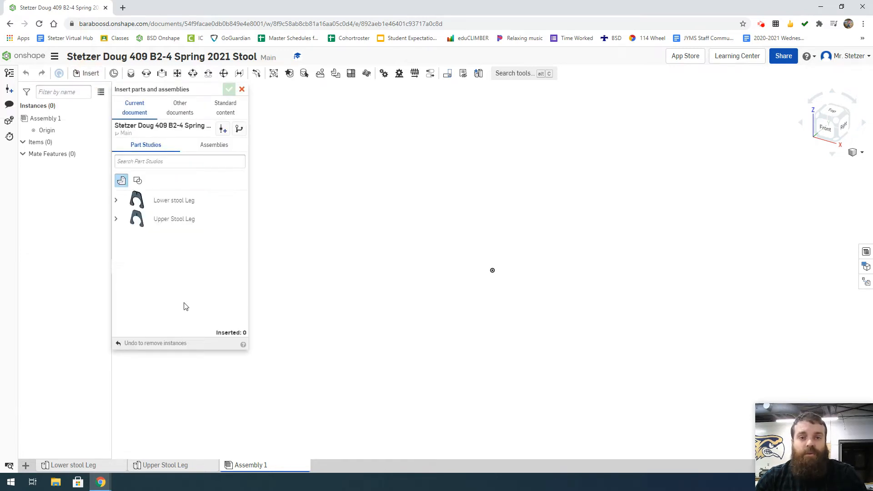
click(170, 207)
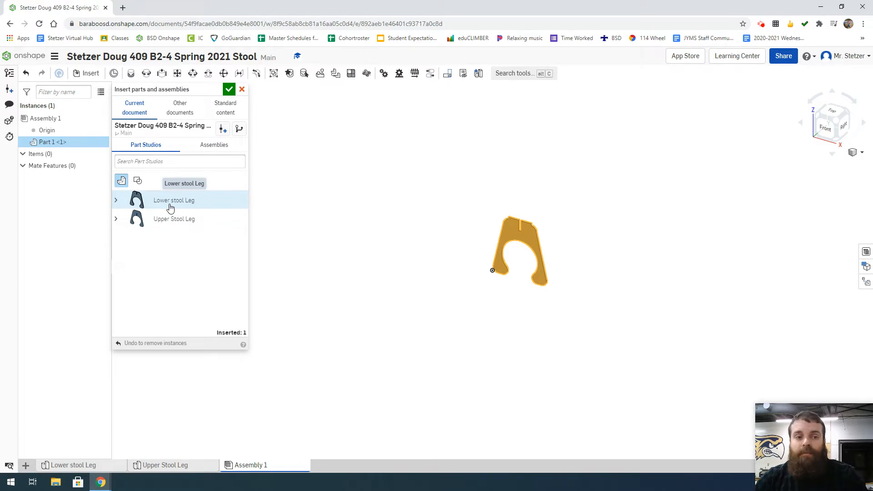
click(230, 90)
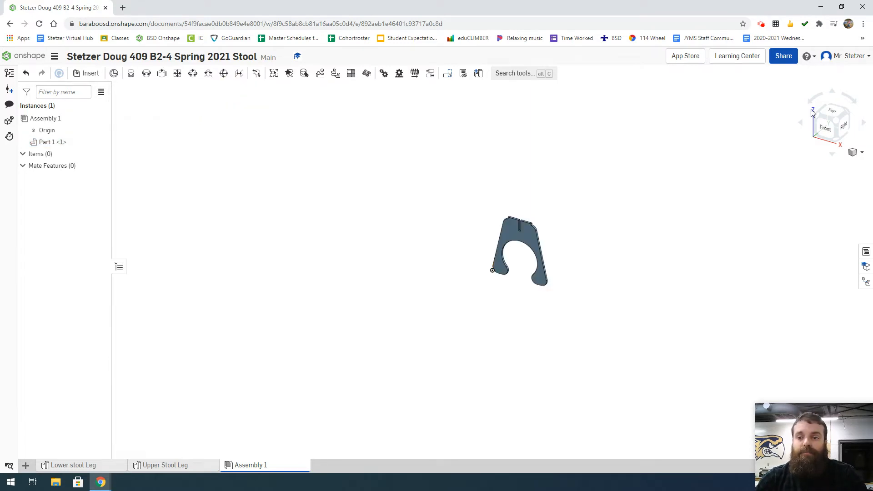
click(838, 122)
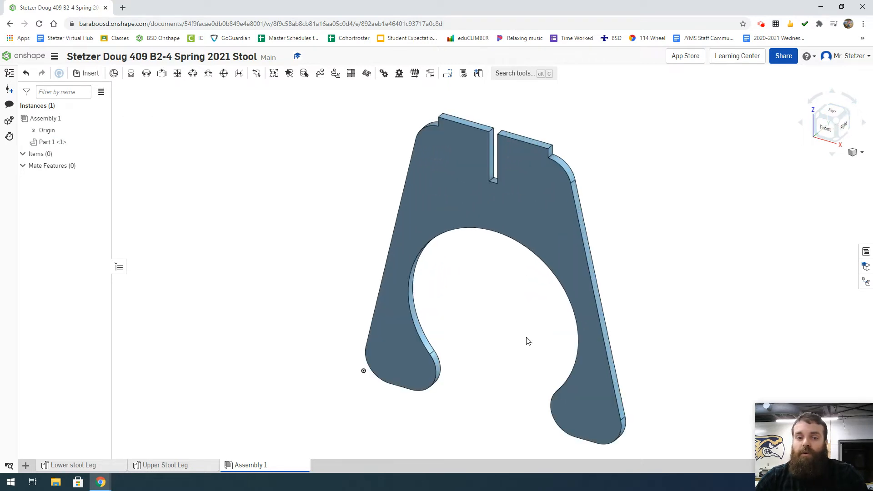
mouse_move(503, 211)
mouse_down()
mouse_move(642, 188)
mouse_move(512, 155)
mouse_move(345, 197)
mouse_move(420, 323)
mouse_move(567, 221)
mouse_up()
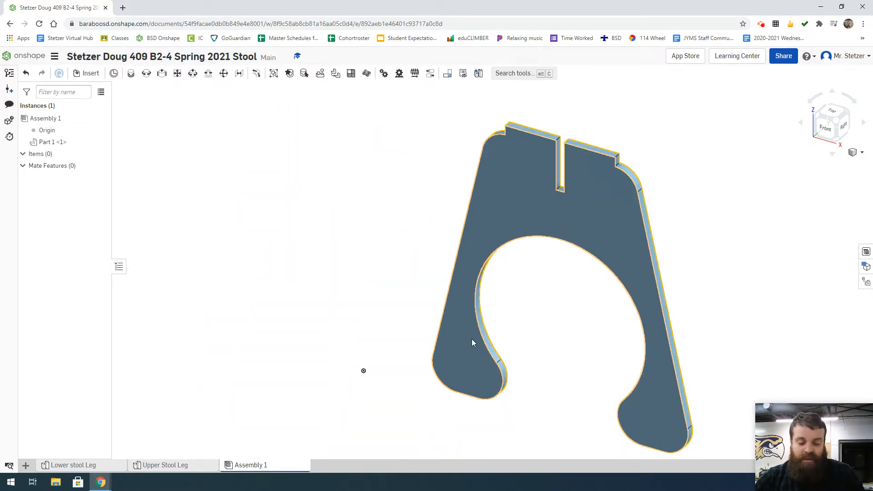
key(ctrl+z)
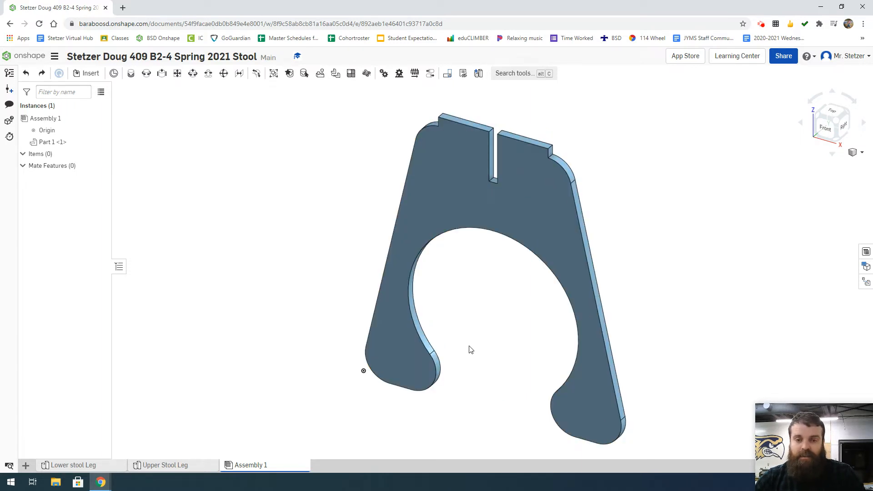
key(ctrl+z)
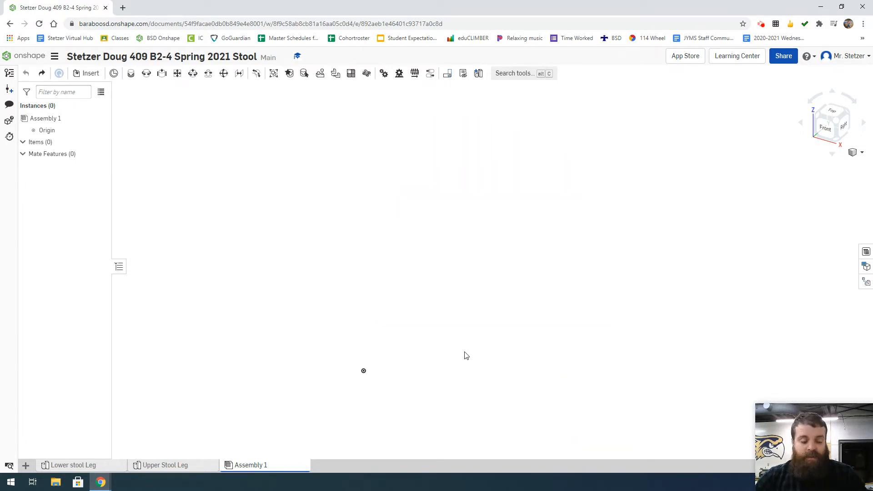
key(ctrl+y)
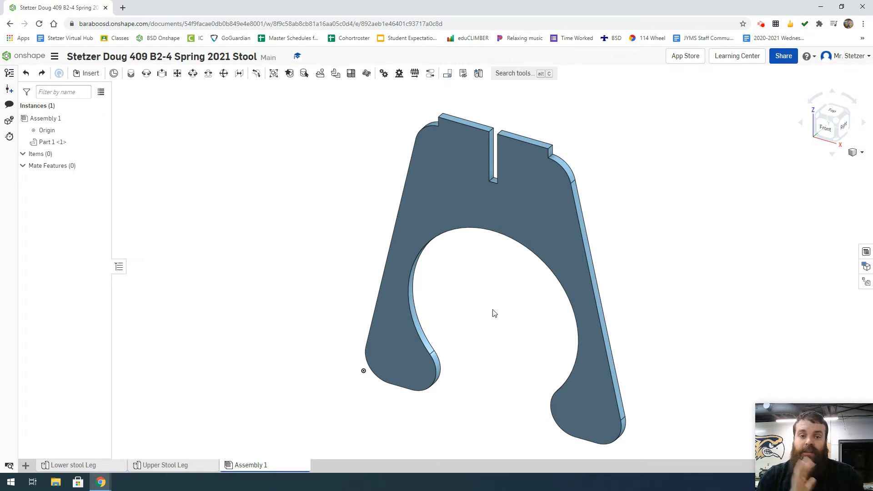
Fix the lower leg in place and insert the Upper Stool Leg beside it.
right_click(473, 206)
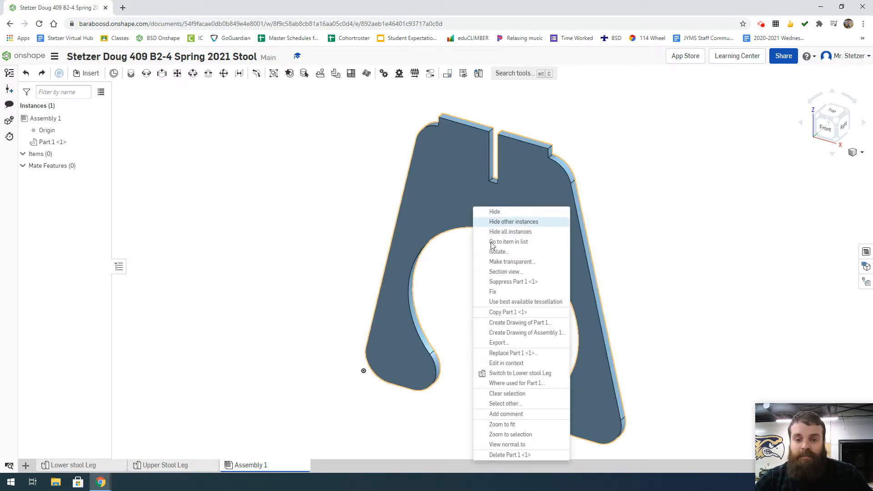
click(495, 292)
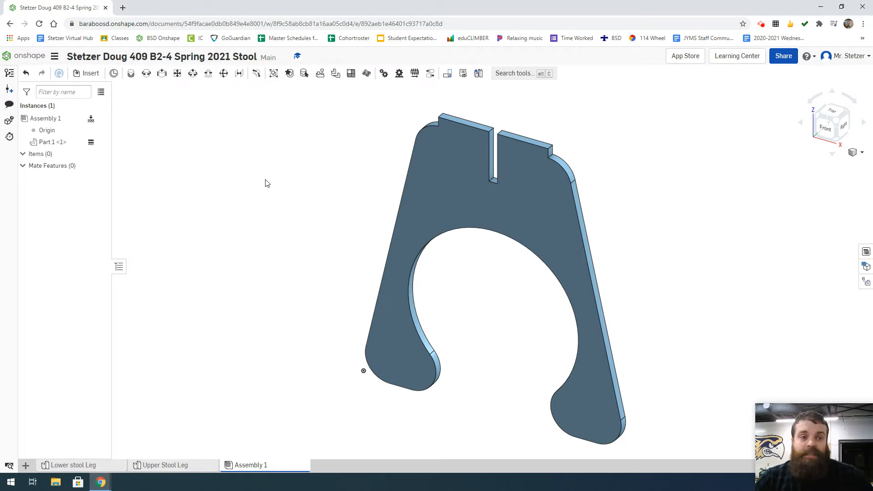
click(89, 73)
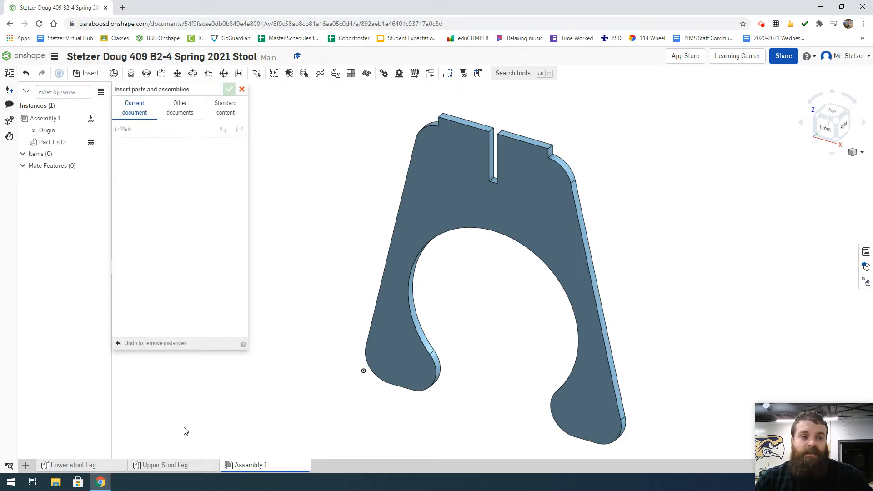
click(156, 222)
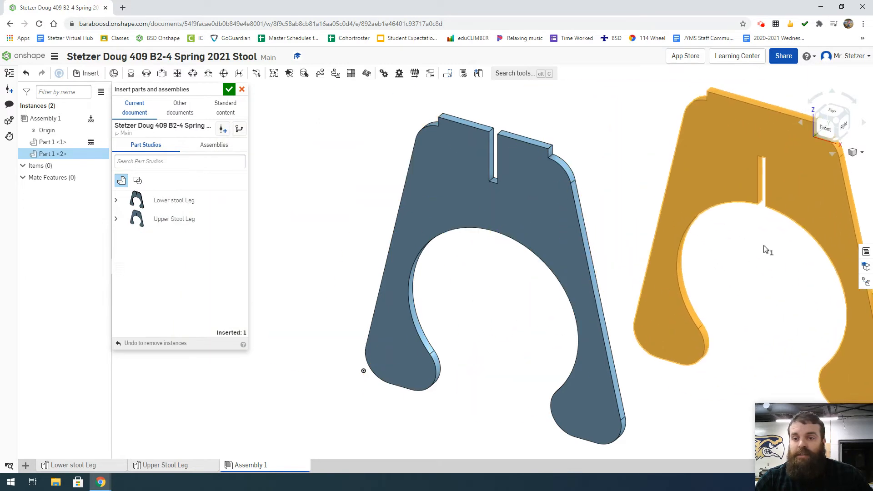
click(733, 229)
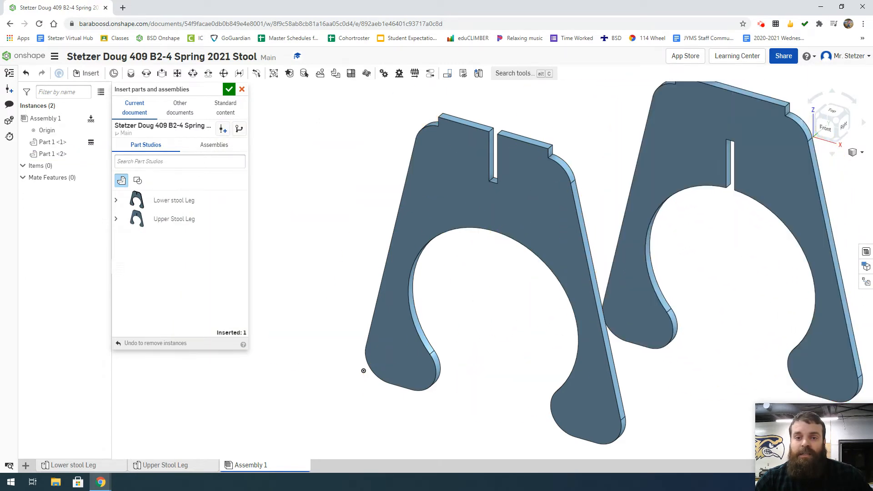
click(229, 89)
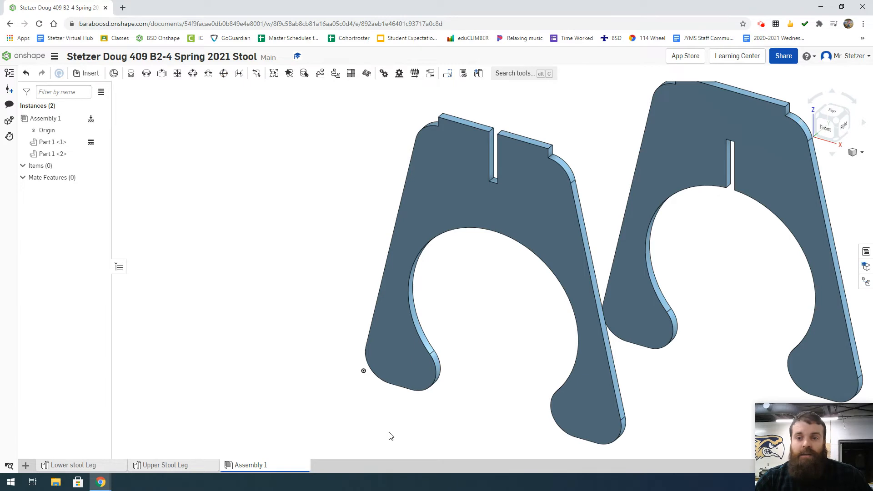
click(838, 122)
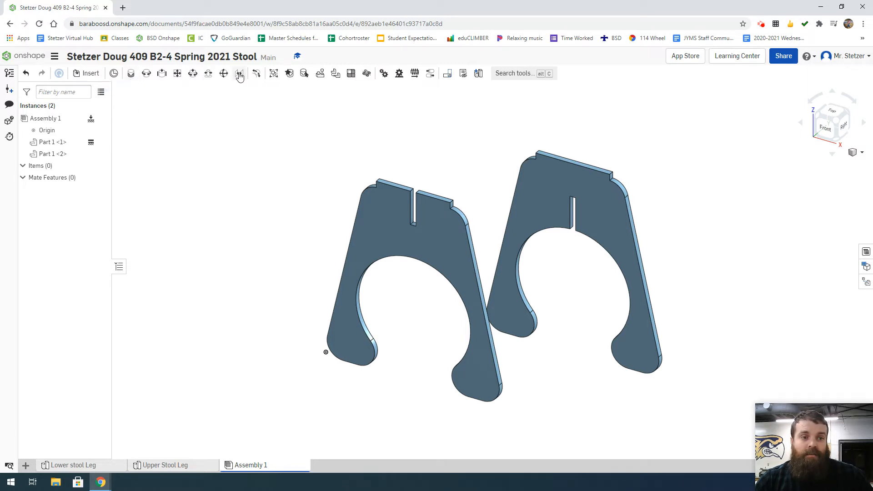
Start a Fastened mate with its first connector at the centre of the lower leg slot's bottom face.
click(131, 74)
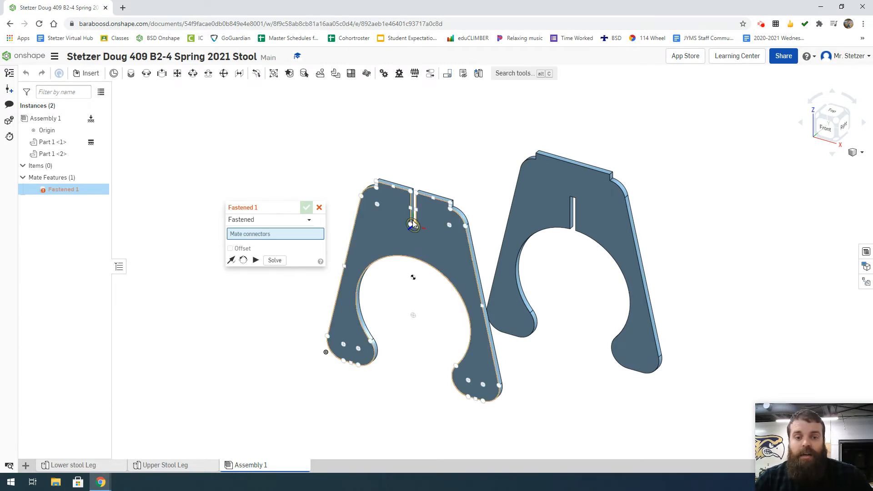
scroll(412, 223, up, 3)
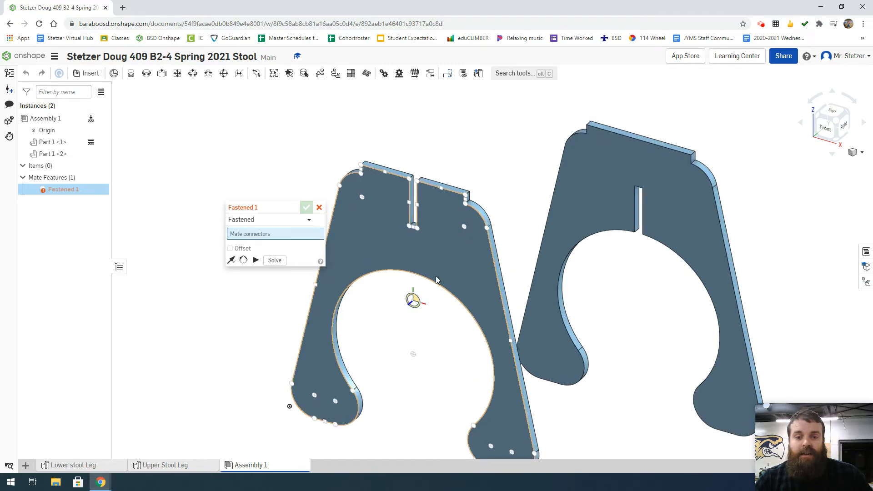
scroll(412, 225, up, 6)
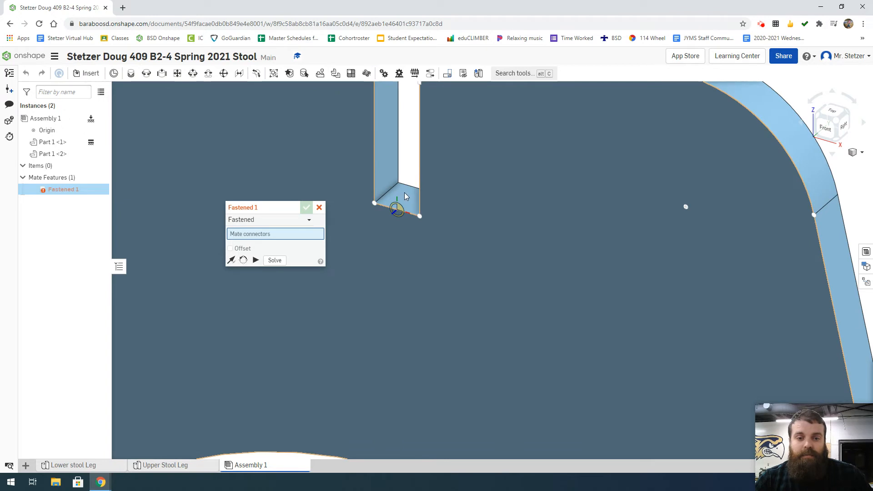
scroll(405, 194, up, 3)
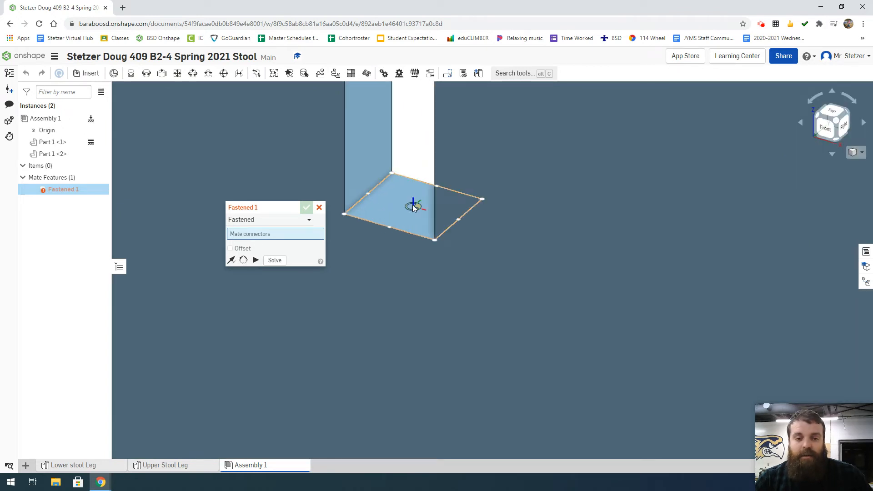
click(413, 207)
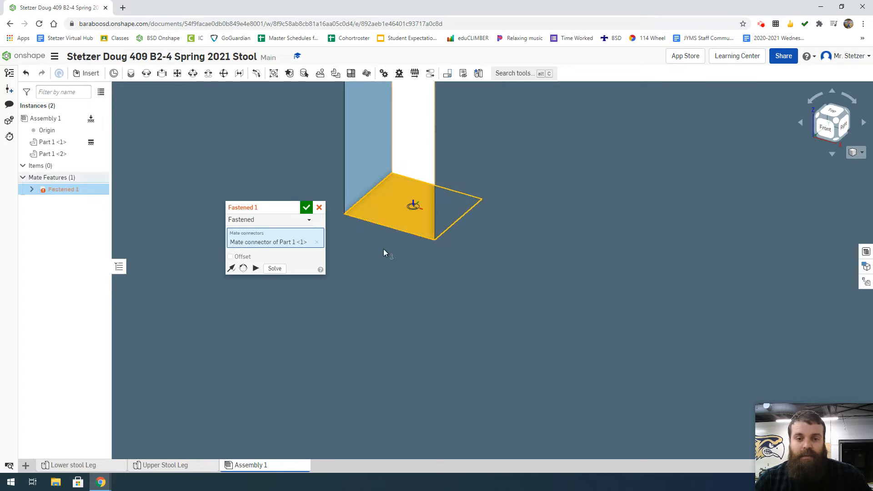
Set the Fastened mate's second connector at the centre of the upper leg slot's closed upper face.
scroll(334, 198, down, 2)
scroll(337, 196, down, 6)
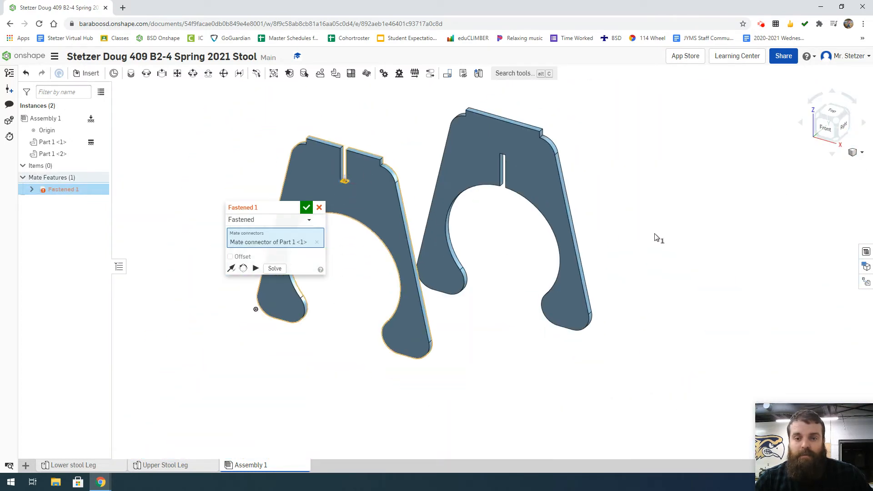
click(837, 142)
scroll(580, 254, up, 5)
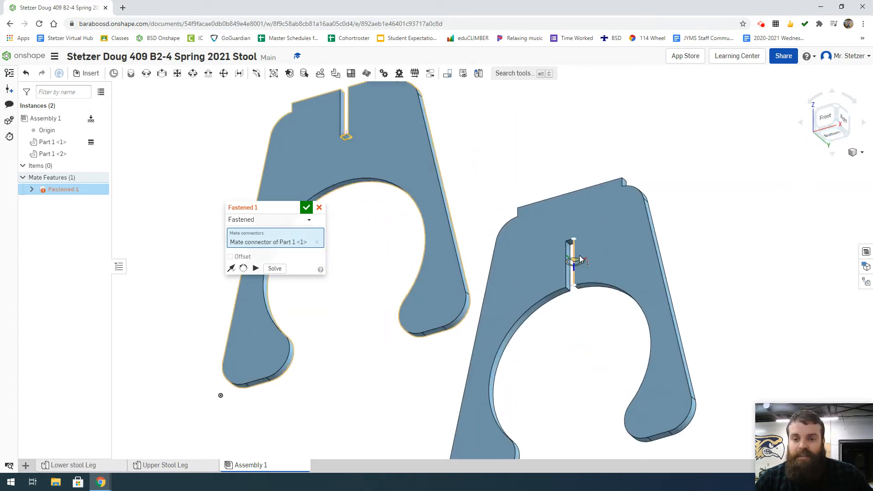
scroll(569, 231, up, 5)
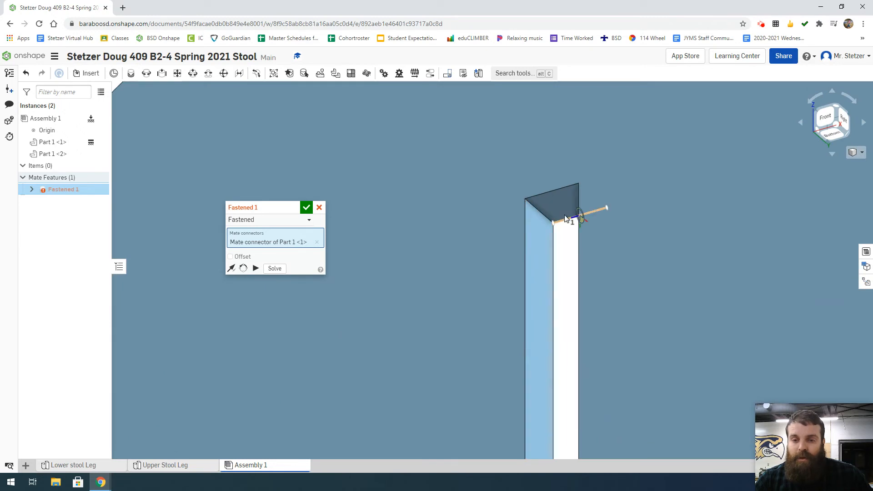
scroll(564, 204, up, 2)
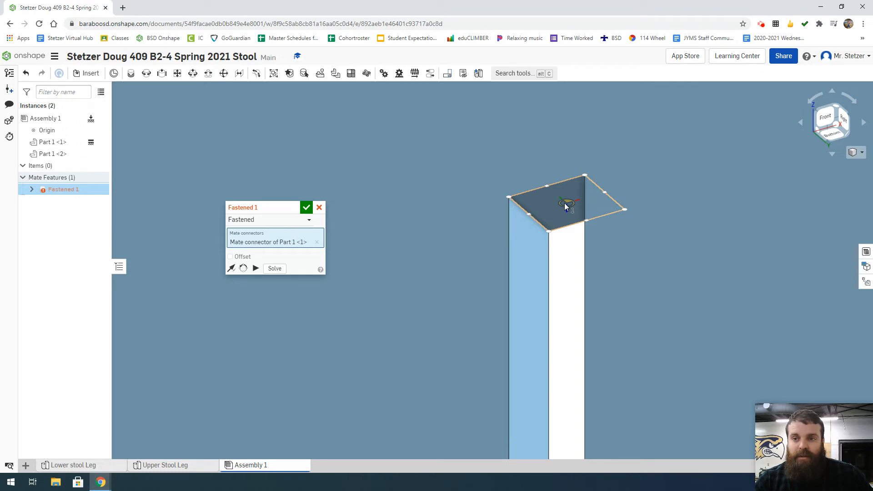
click(564, 203)
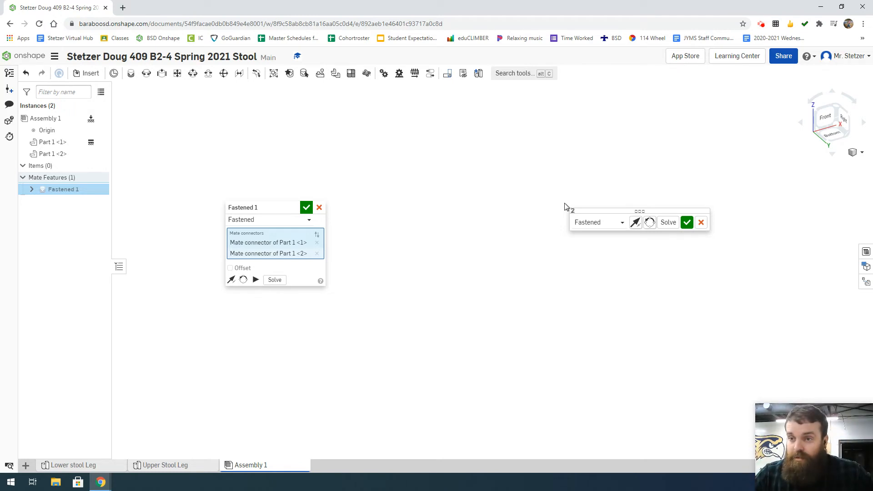
click(836, 108)
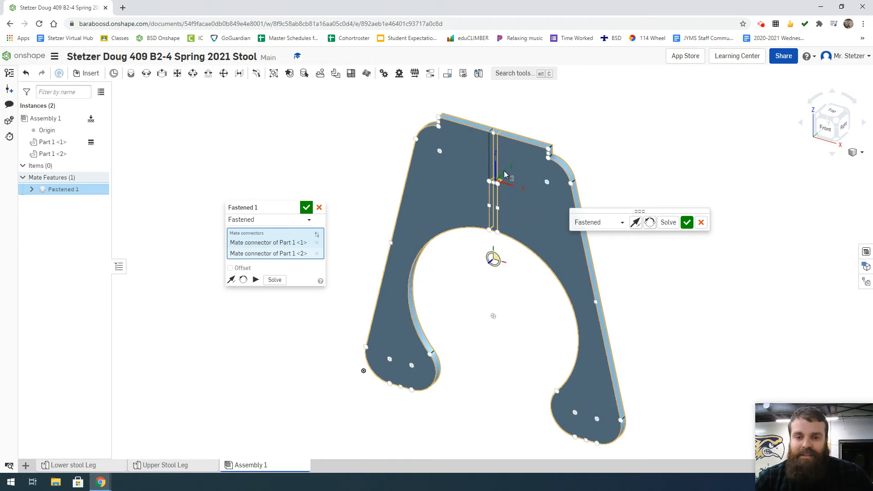
Rotate the Fastened mate's secondary axis until the upper leg stands perpendicular to the lower leg, and accept the mate.
scroll(486, 191, up, 5)
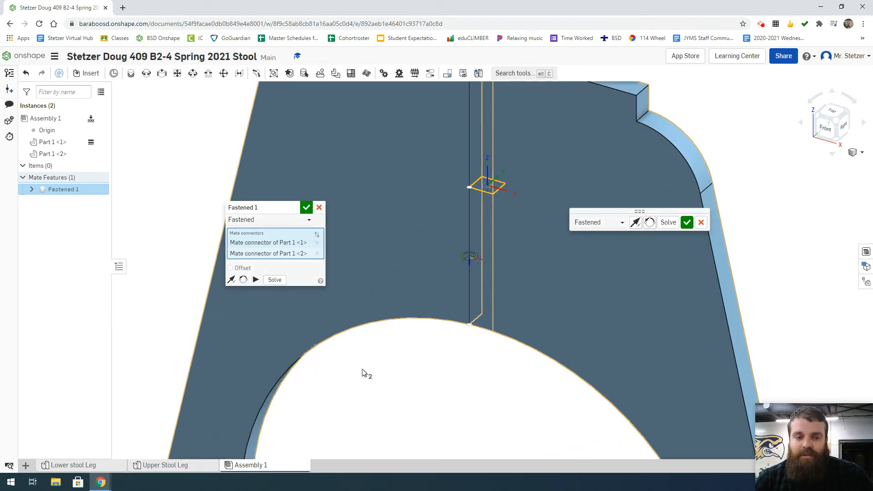
click(243, 280)
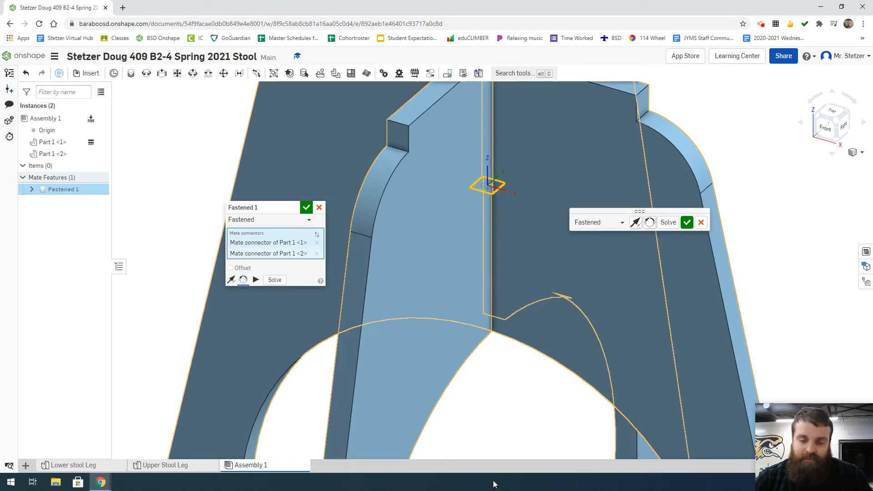
click(243, 280)
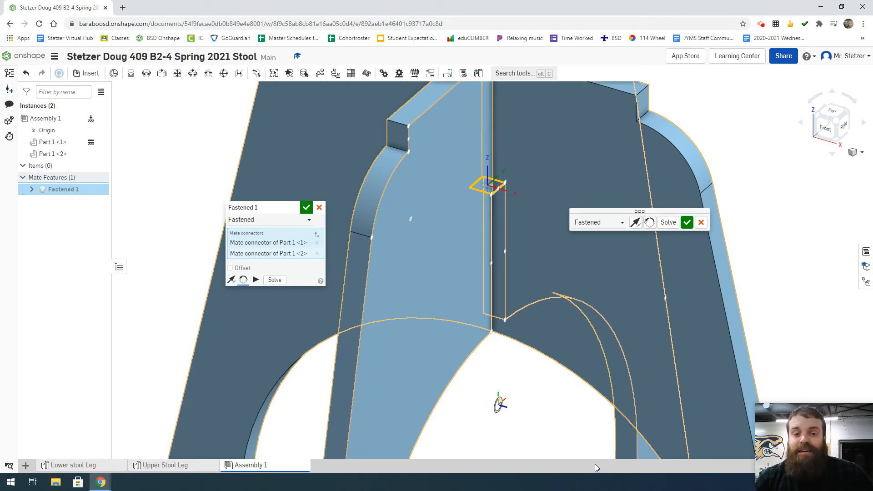
click(244, 280)
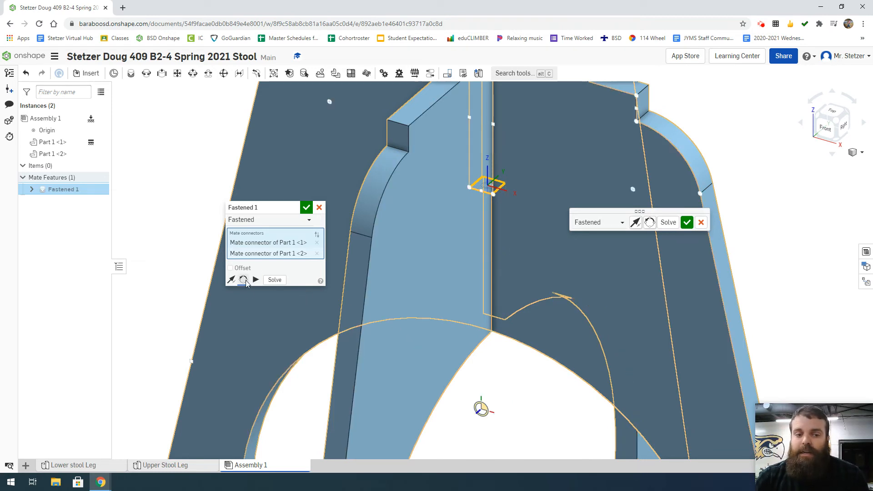
click(244, 280)
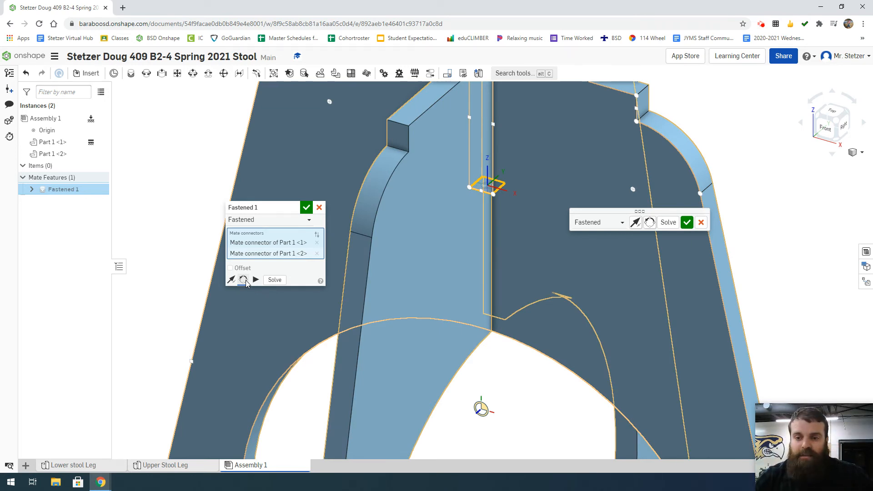
click(305, 209)
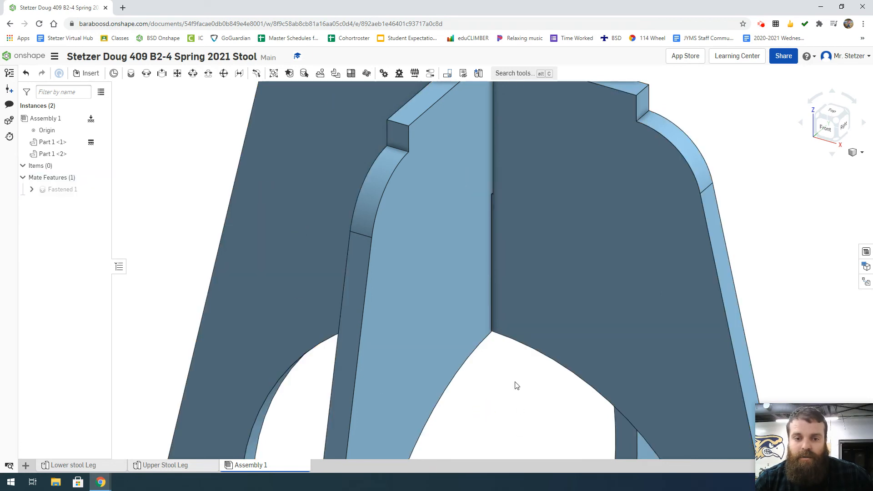
Examine the crossed stool legs in the isometric, dimetric and trimetric views.
click(842, 121)
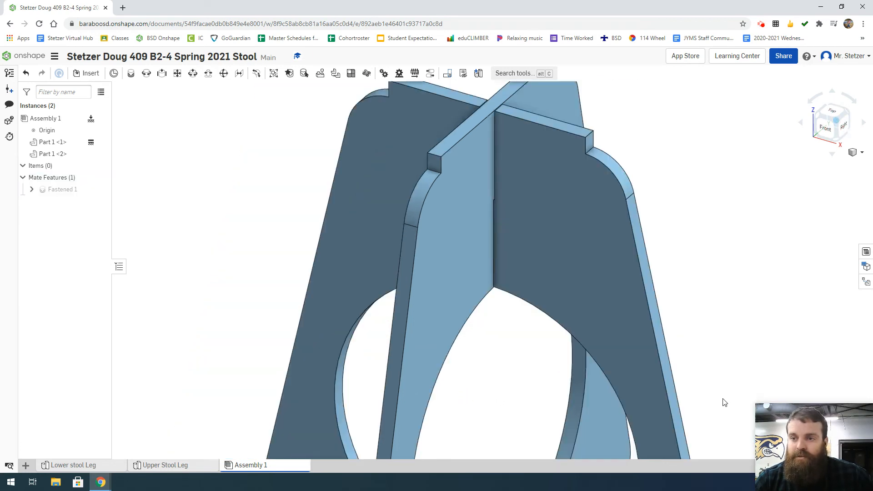
click(855, 153)
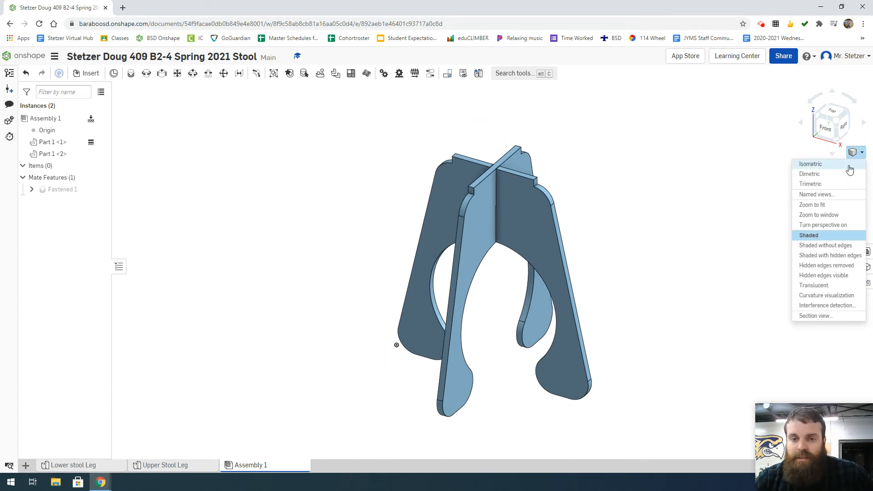
click(849, 167)
click(857, 153)
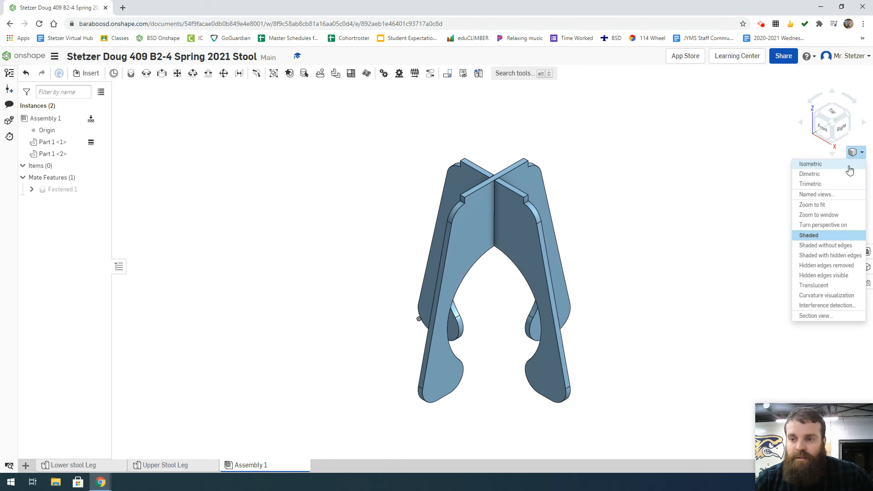
click(848, 175)
click(856, 153)
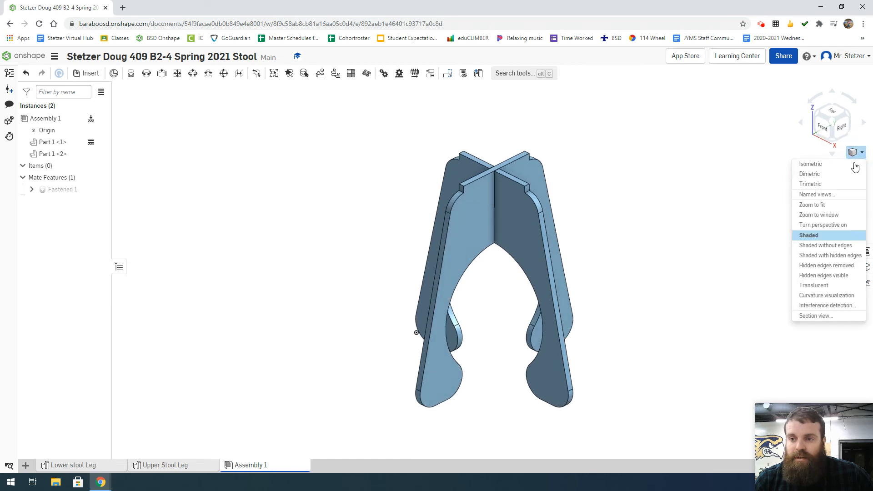
click(841, 183)
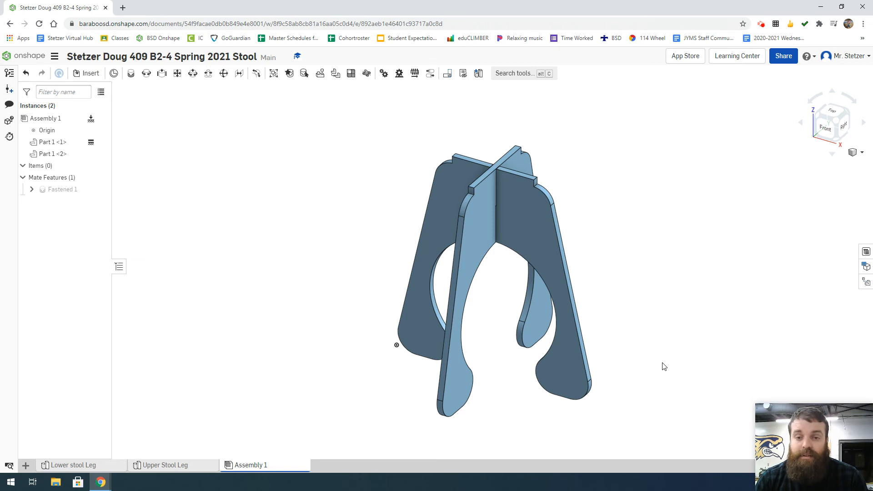
Inspect the clearance between the interlocking leg slots up close from the top and front, and return to an angled overall view.
click(835, 114)
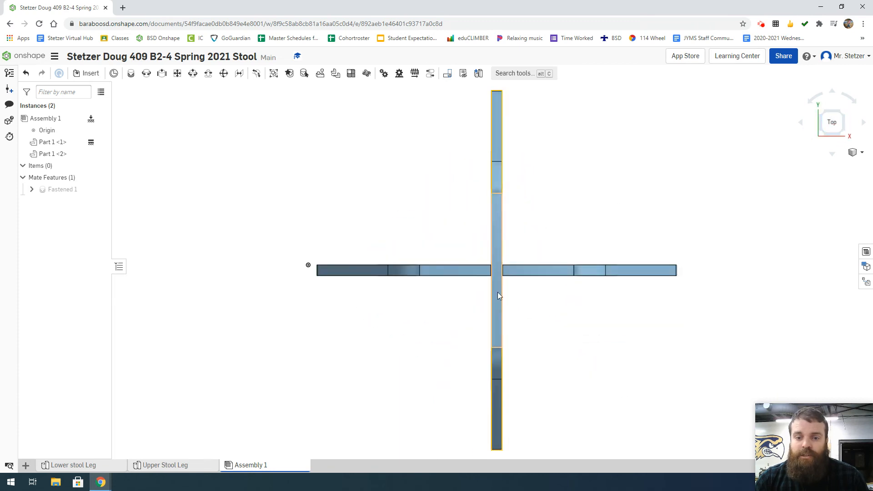
scroll(486, 271, up, 6)
scroll(480, 273, up, 8)
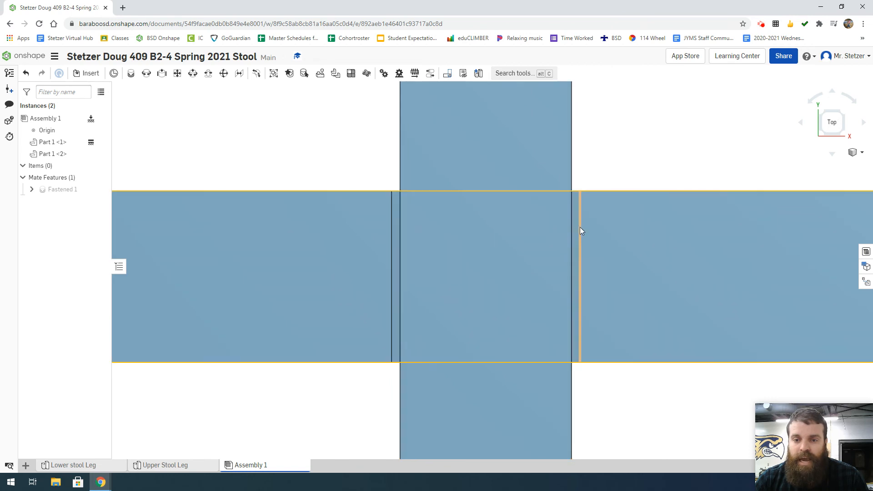
click(835, 92)
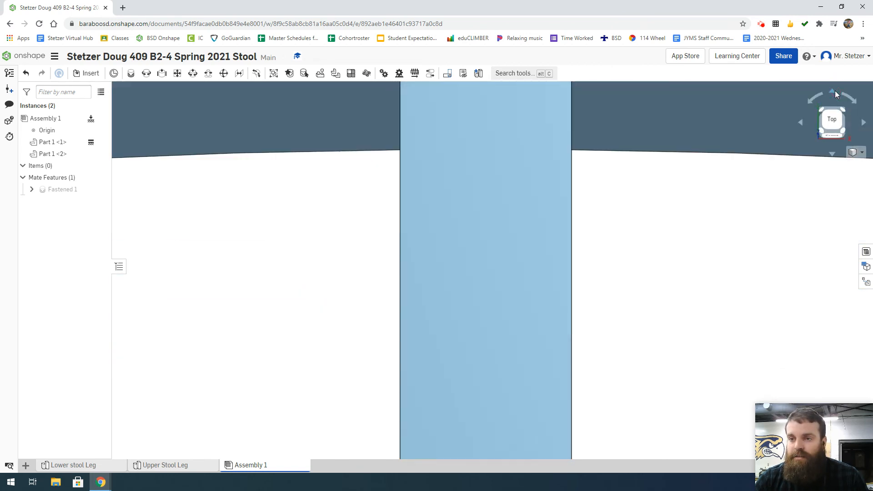
click(831, 137)
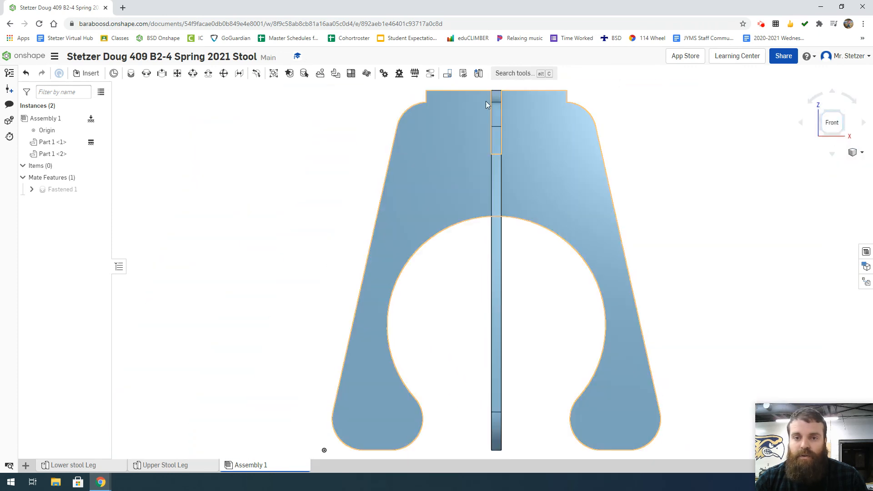
scroll(486, 105, up, 10)
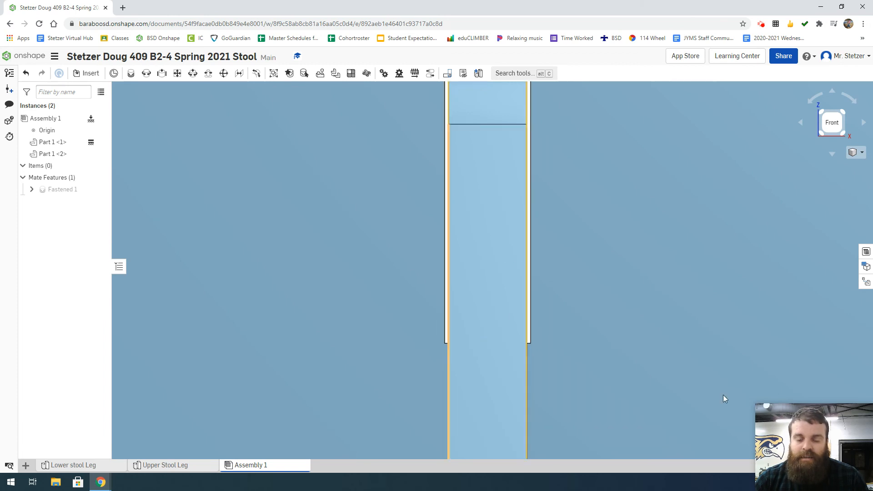
click(843, 113)
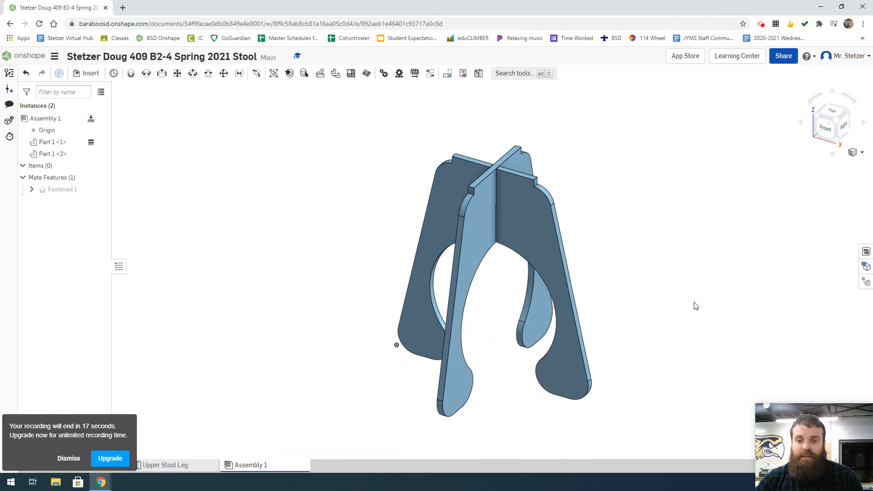